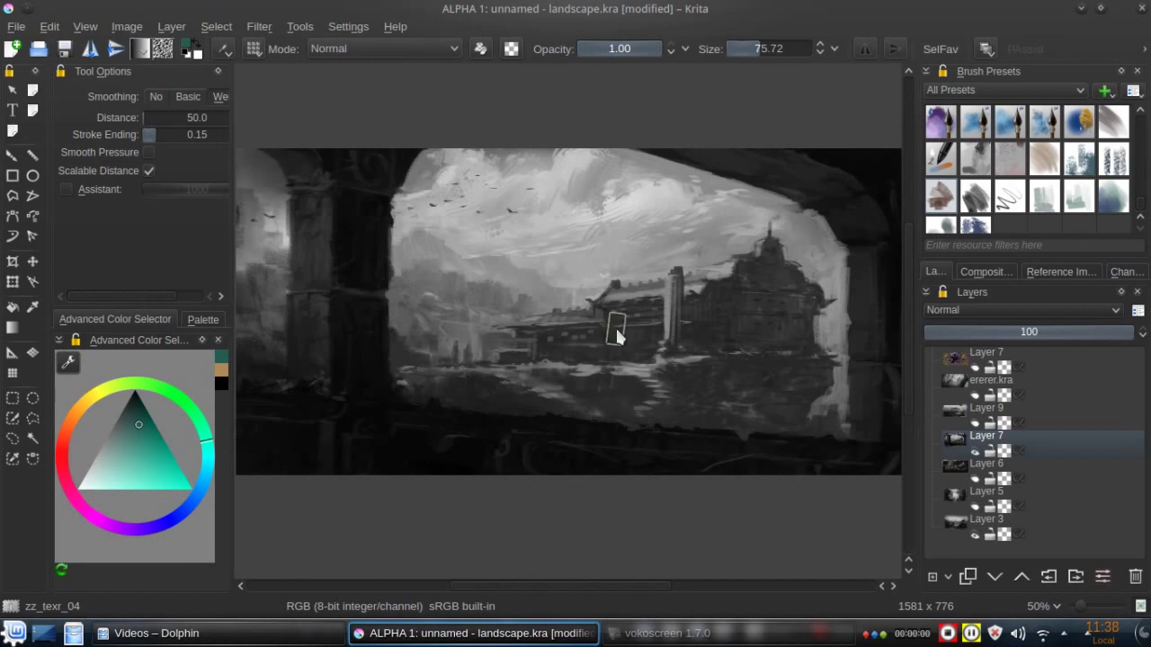
# - Pick a teal shade from the Shift+N shade popup over the canvas, then bring the popup up again
pyautogui.hotkey('shift', 'n')
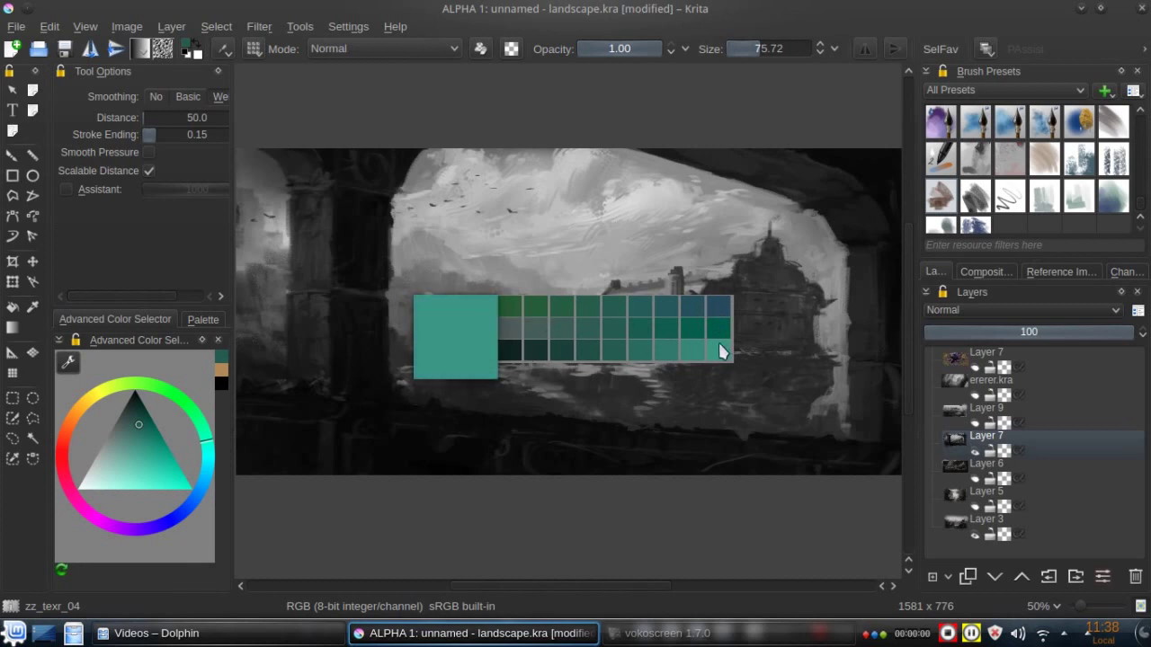
pyautogui.click(611, 357)
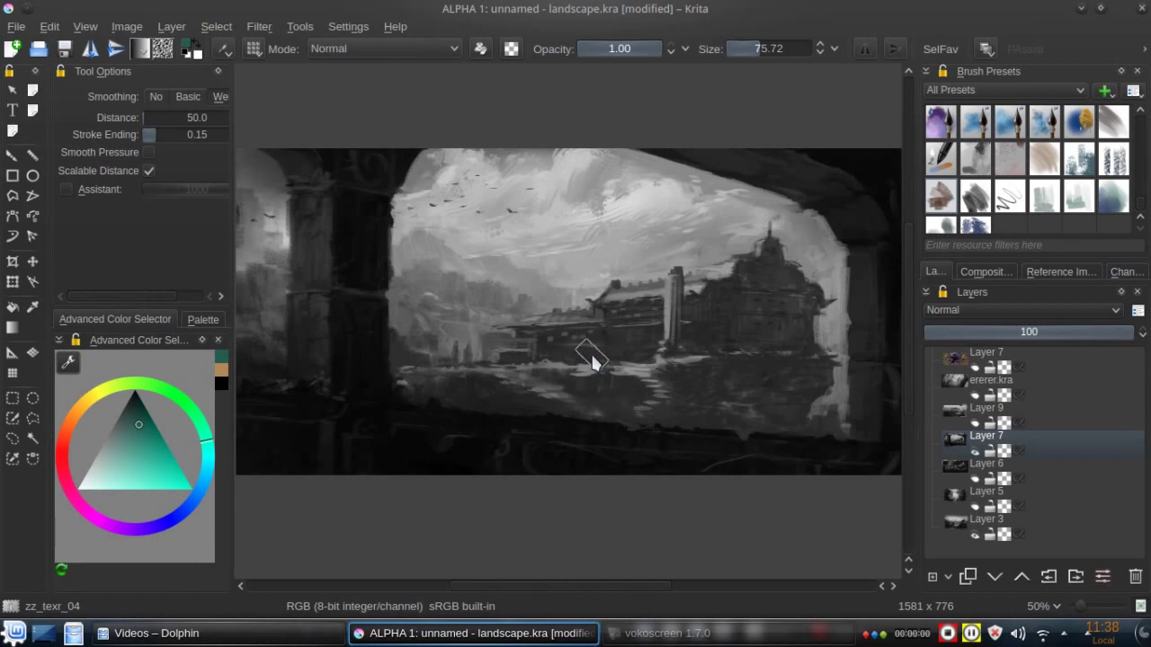
pyautogui.hotkey('shift', 'n')
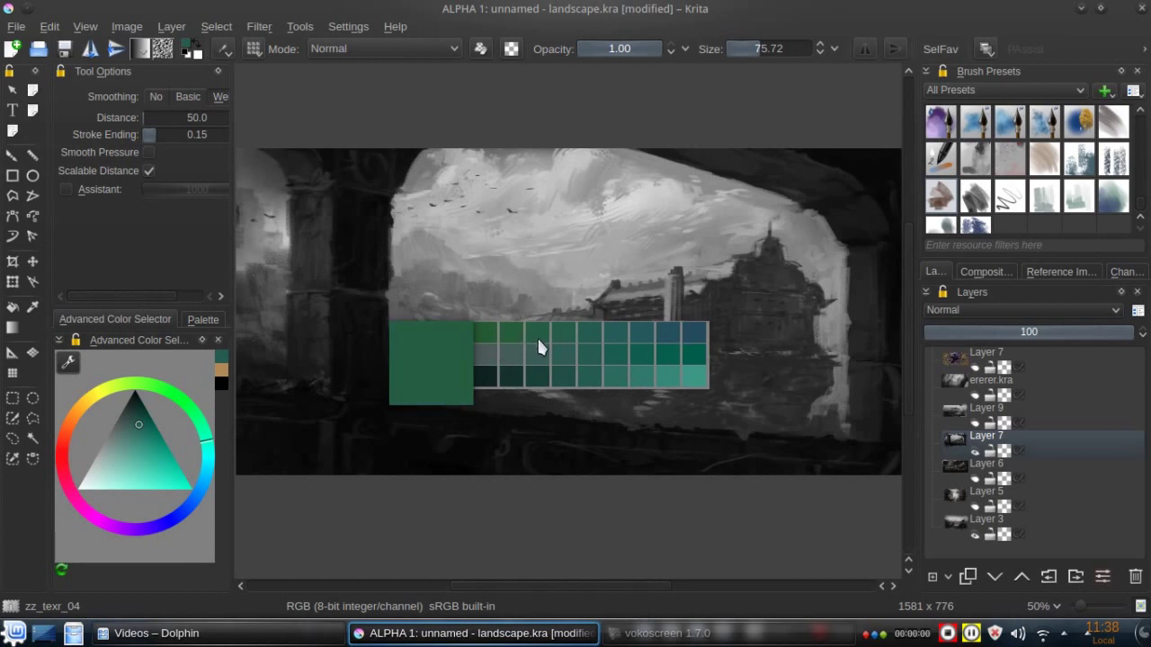
# - Restore the Advanced Color Selector settings to their defaults and confirm with OK
pyautogui.click(67, 361)
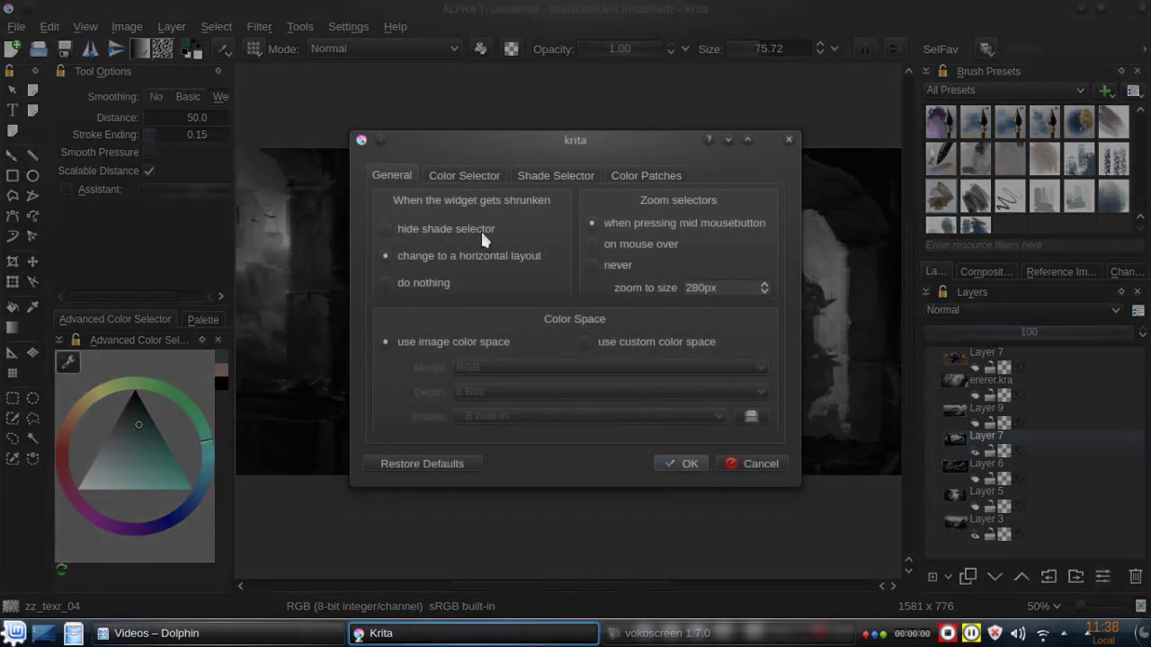
pyautogui.moveTo(570, 137); pyautogui.dragTo(466, 101)
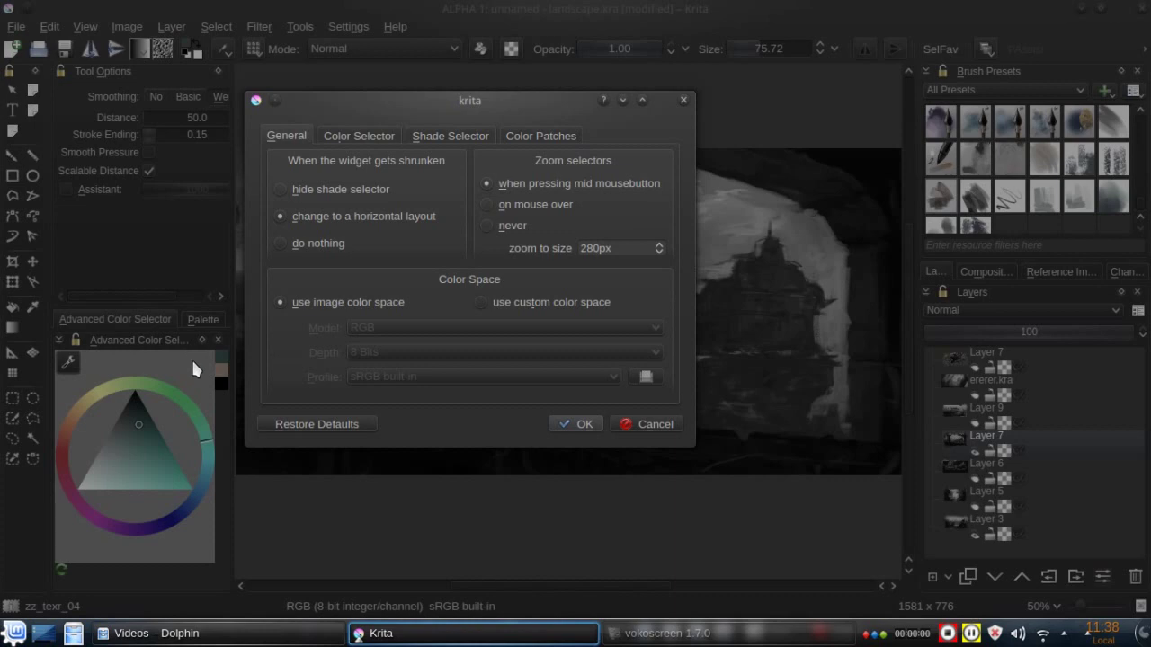
pyautogui.click(341, 427)
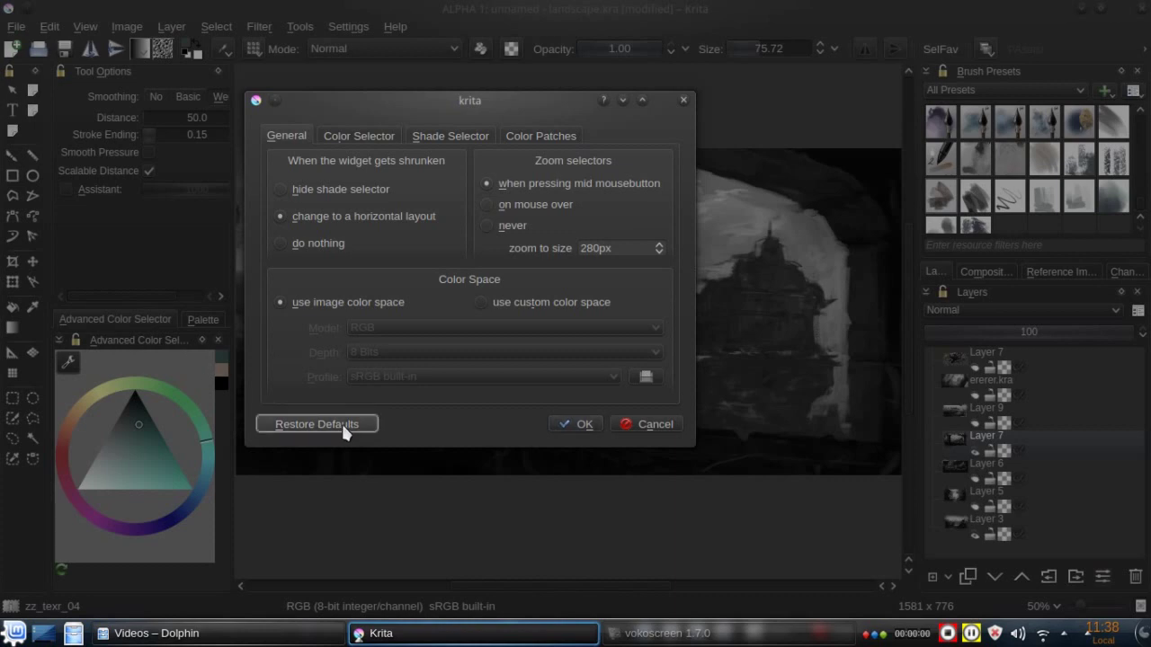
pyautogui.click(592, 429)
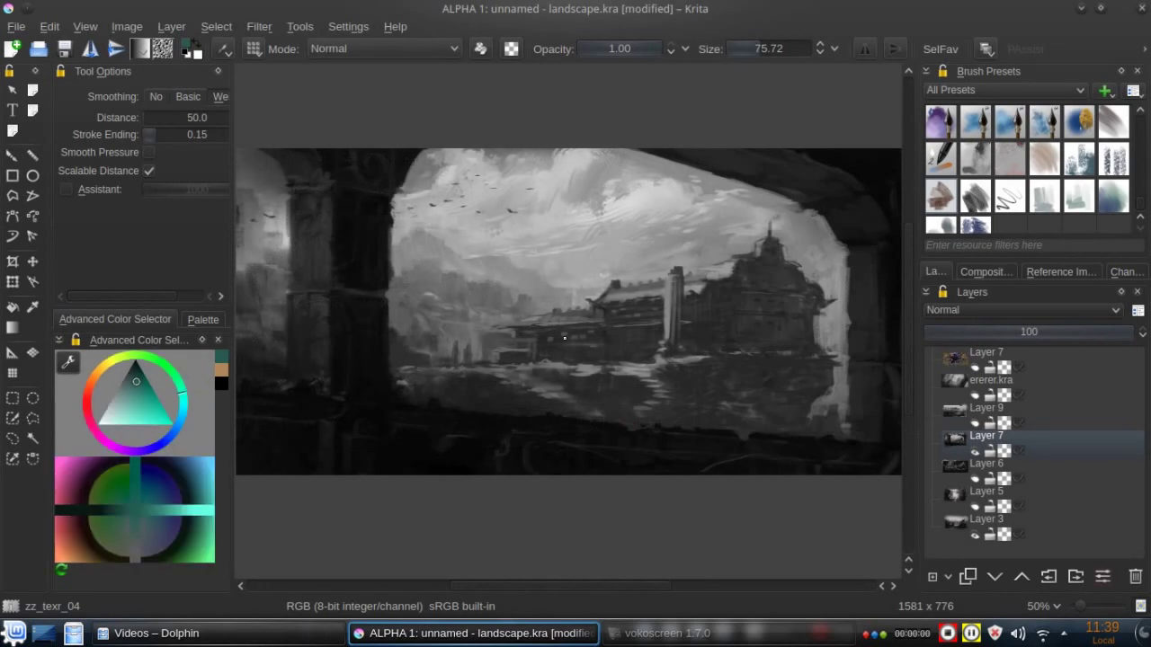
# - Float the Advanced Color Selector over the canvas and pick a shade from the Shift+N popup
pyautogui.moveTo(144, 340); pyautogui.dragTo(393, 239)
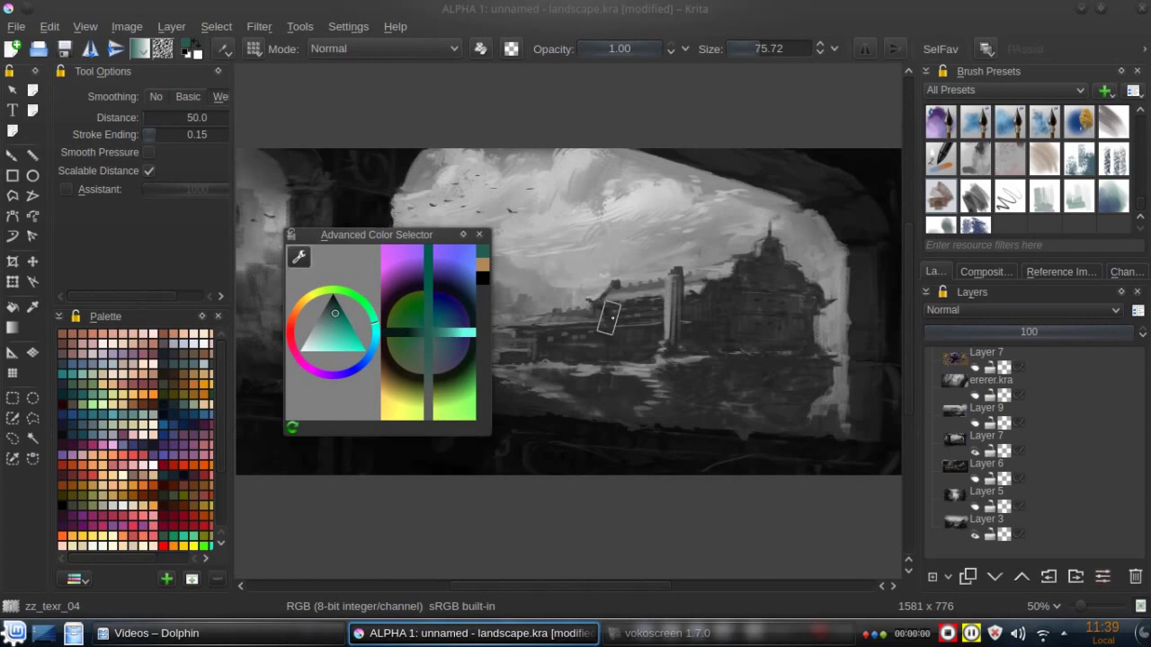
pyautogui.hotkey('shift', 'n')
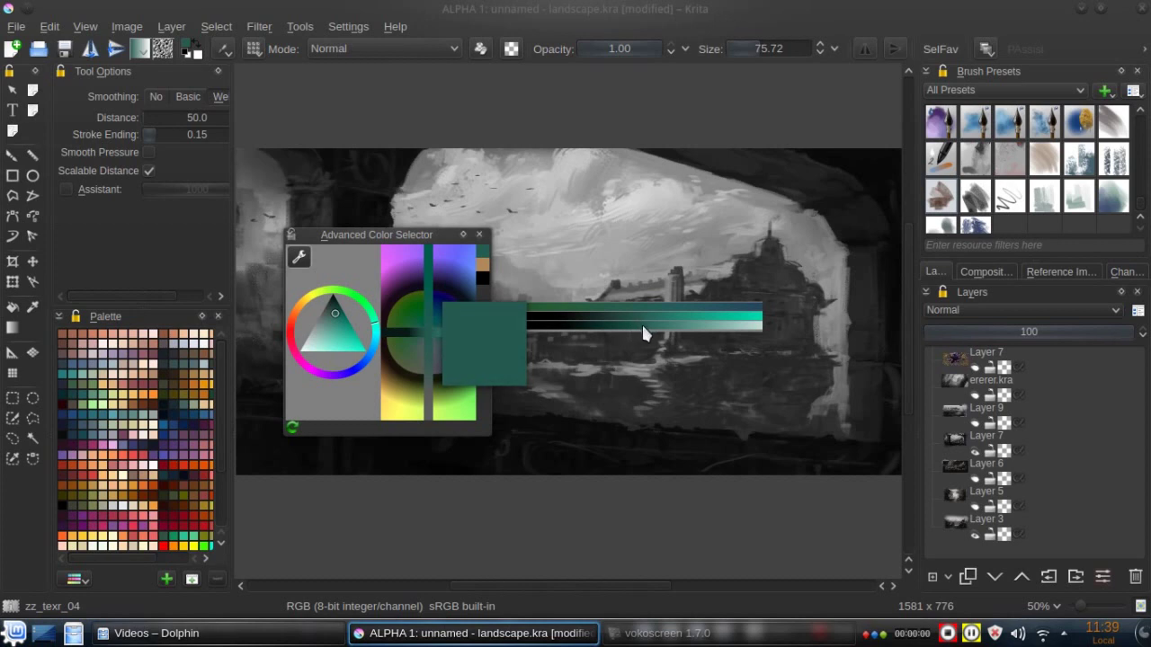
pyautogui.click(634, 328)
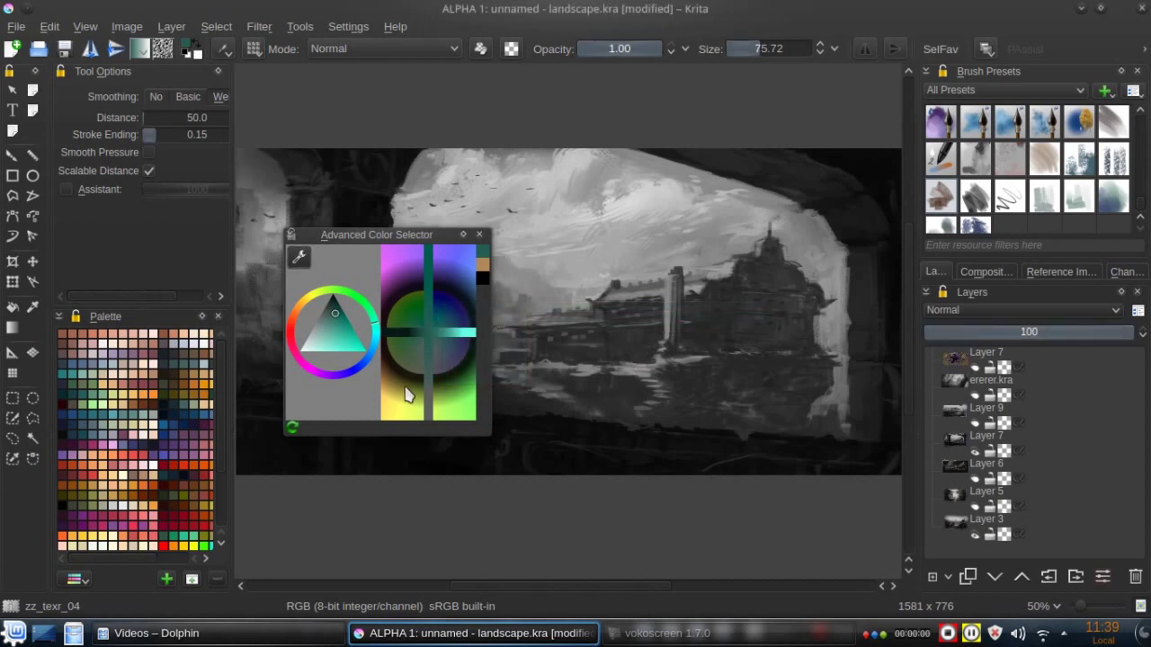
pyautogui.click(299, 259)
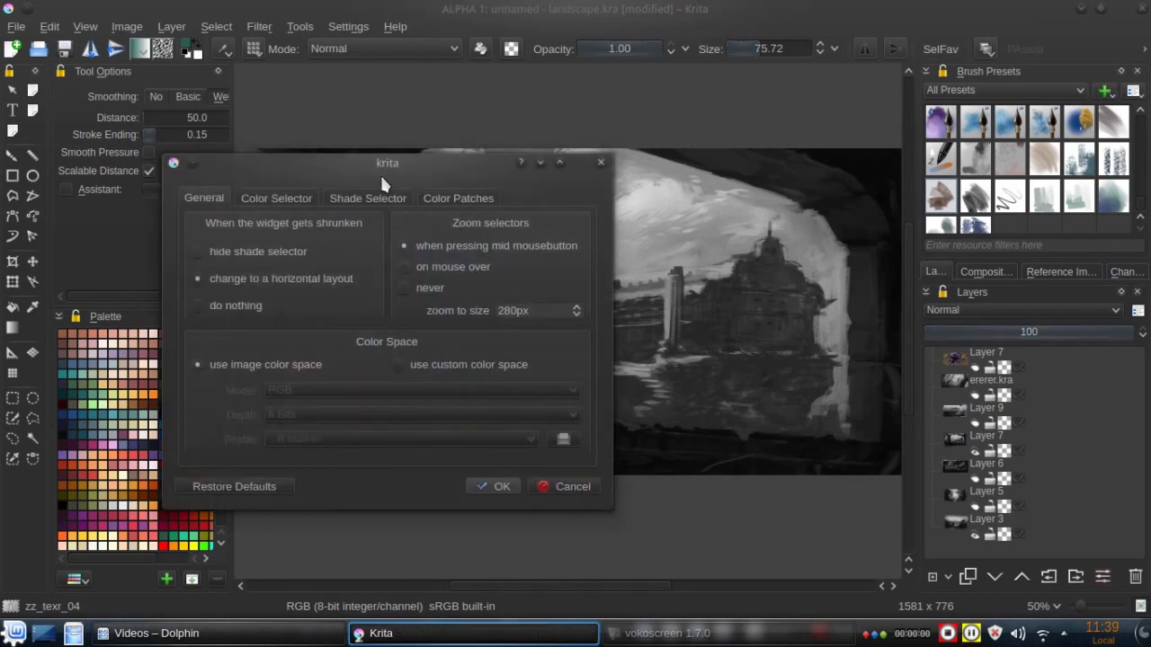
# - Change the Shade Selector type from MyPaint to Minimal and apply the settings
pyautogui.moveTo(379, 167); pyautogui.dragTo(736, 158)
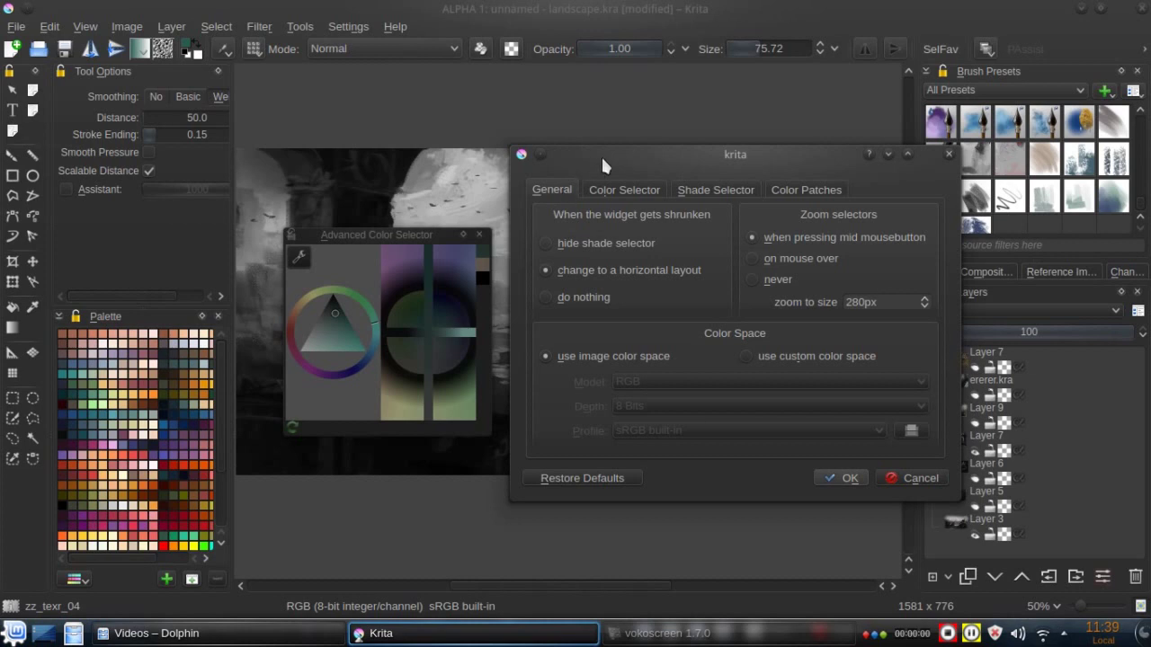
pyautogui.moveTo(604, 152); pyautogui.dragTo(588, 154)
pyautogui.click(688, 191)
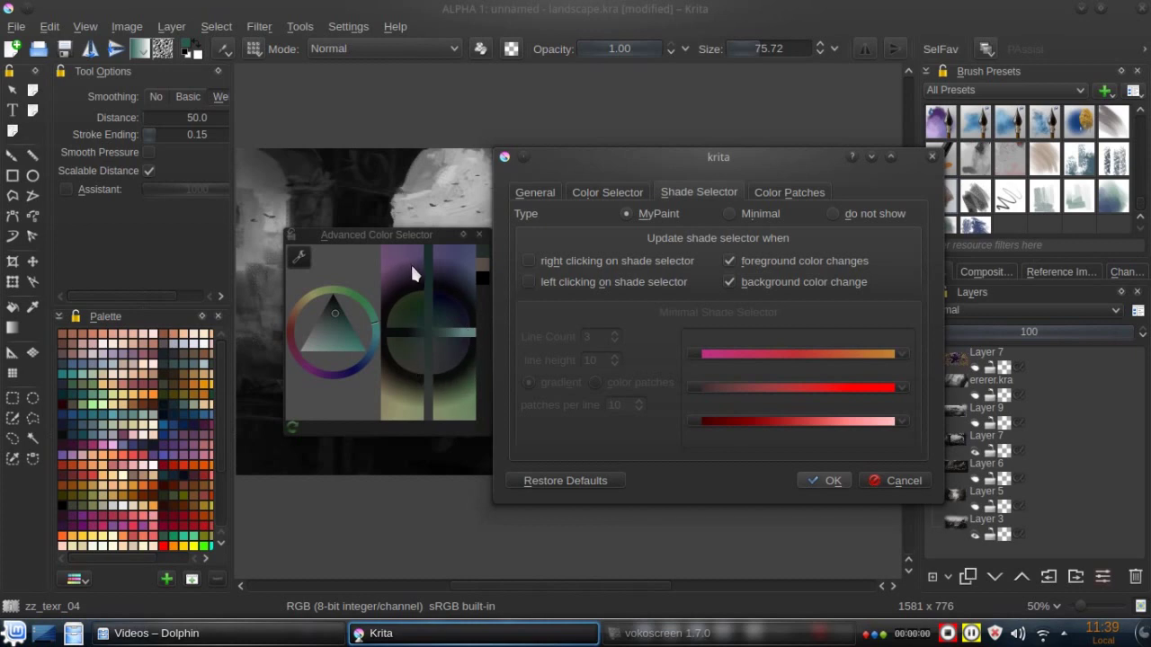
pyautogui.click(730, 213)
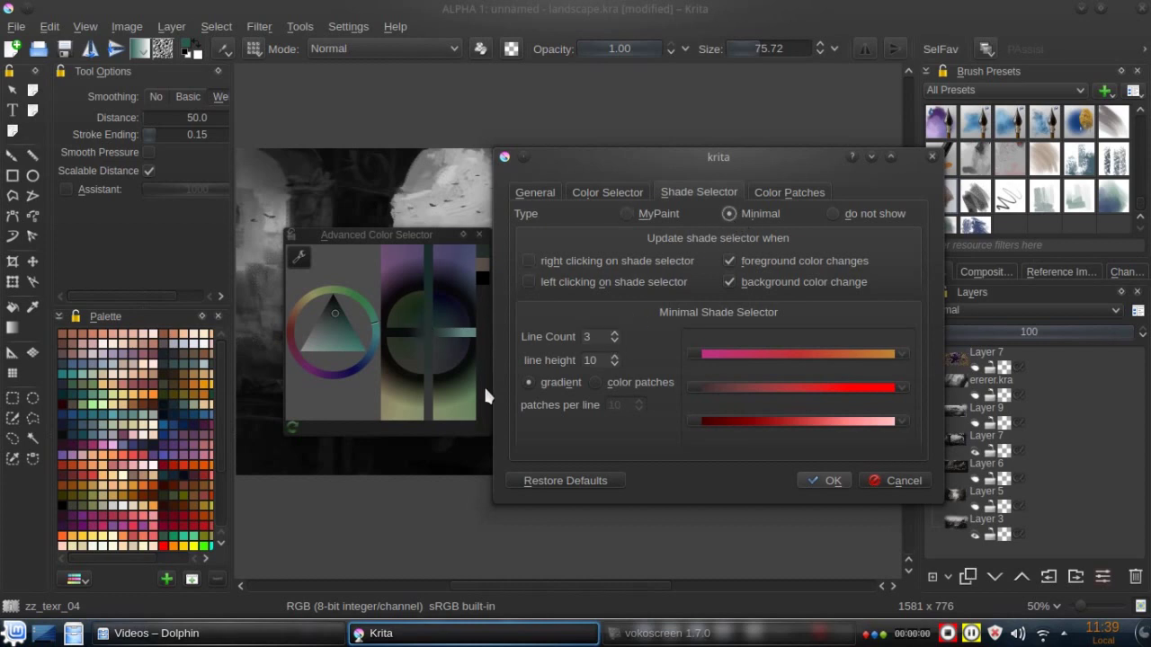
pyautogui.click(822, 481)
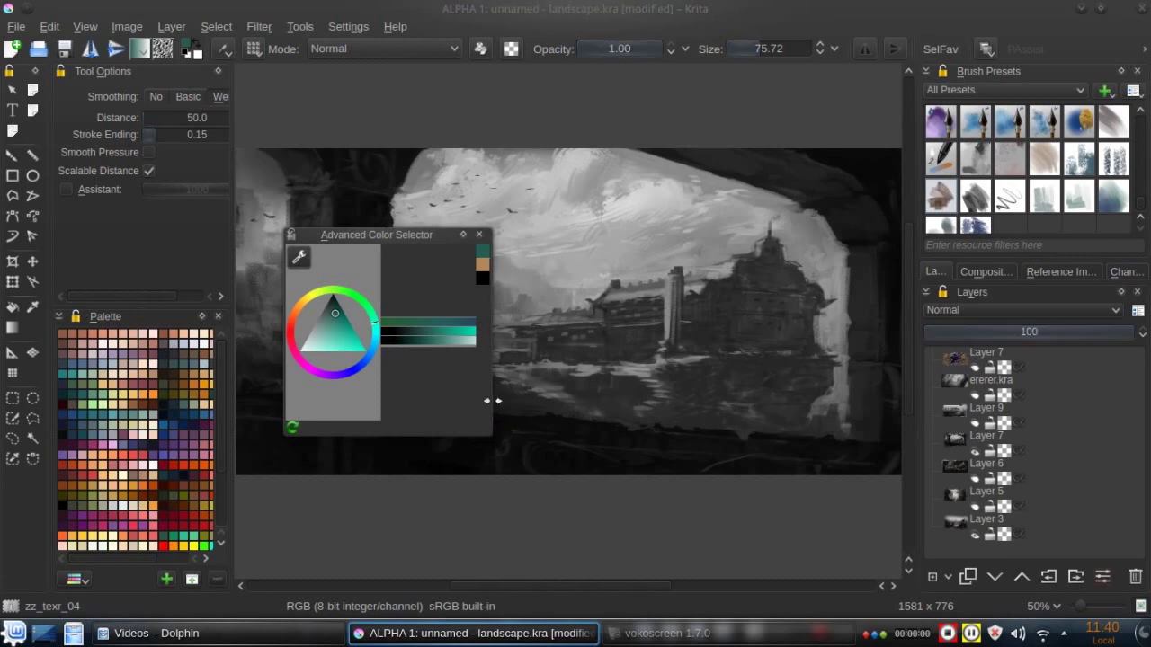
# - Widen the floating Advanced Color Selector so the triangle grows and the minimal shade bars span its width
pyautogui.moveTo(490, 396); pyautogui.dragTo(533, 402)
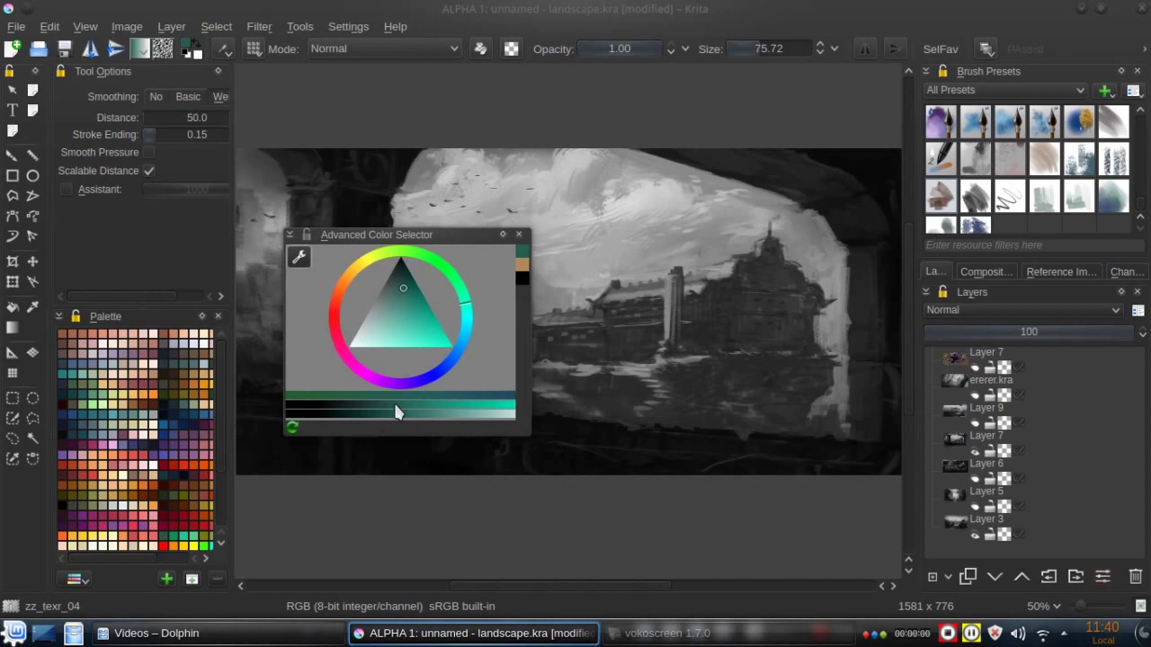
# - In the Shade Selector settings, keep Line Count at 3 and raise the line height to 20
pyautogui.click(299, 257)
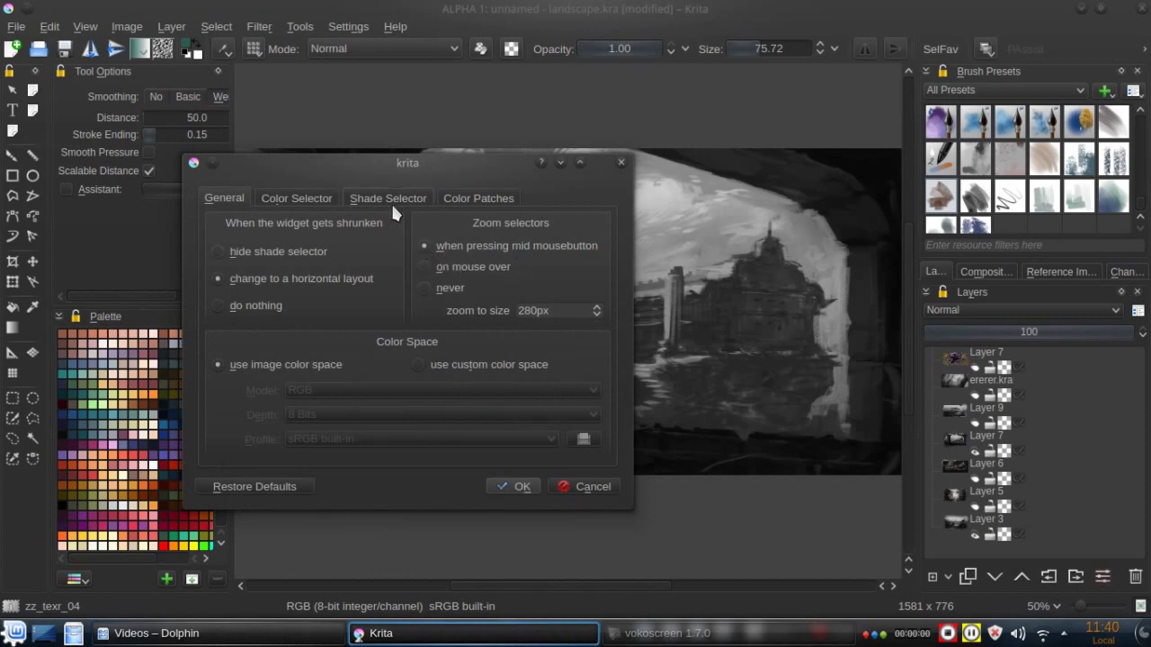
pyautogui.click(395, 203)
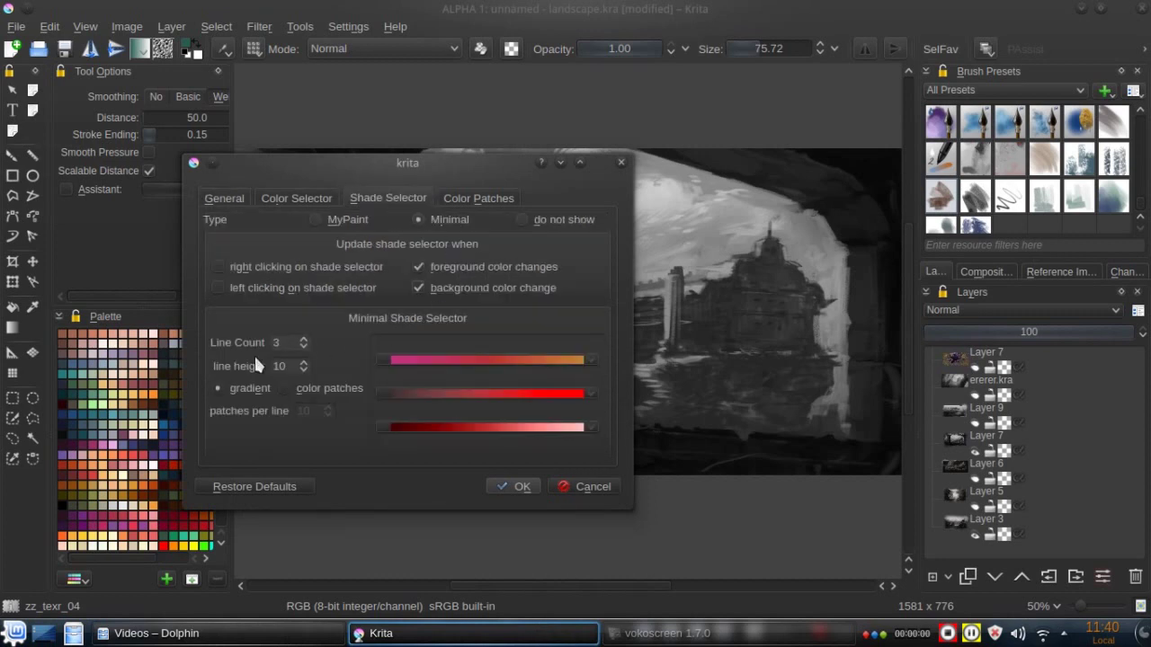
pyautogui.click(284, 343)
pyautogui.click(304, 347)
pyautogui.click(304, 340)
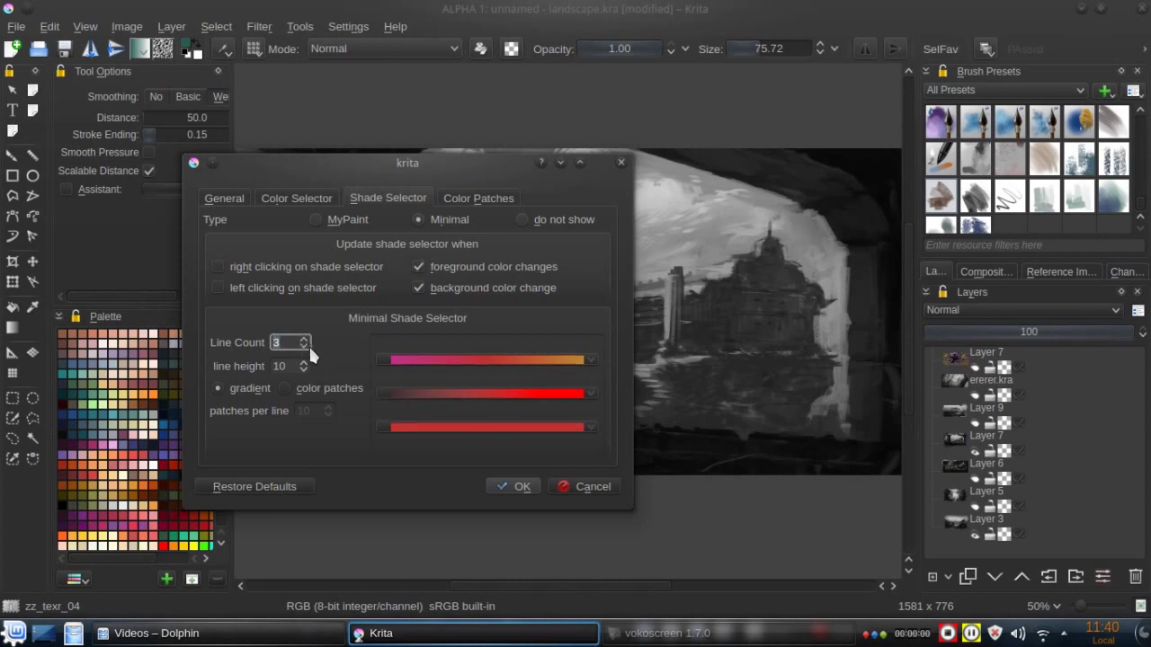
pyautogui.click(304, 360)
pyautogui.click(305, 360)
pyautogui.click(302, 360)
pyautogui.click(302, 360)
pyautogui.click(302, 359)
pyautogui.click(302, 359)
pyautogui.click(302, 359)
pyautogui.click(302, 358)
pyautogui.click(302, 359)
pyautogui.click(301, 358)
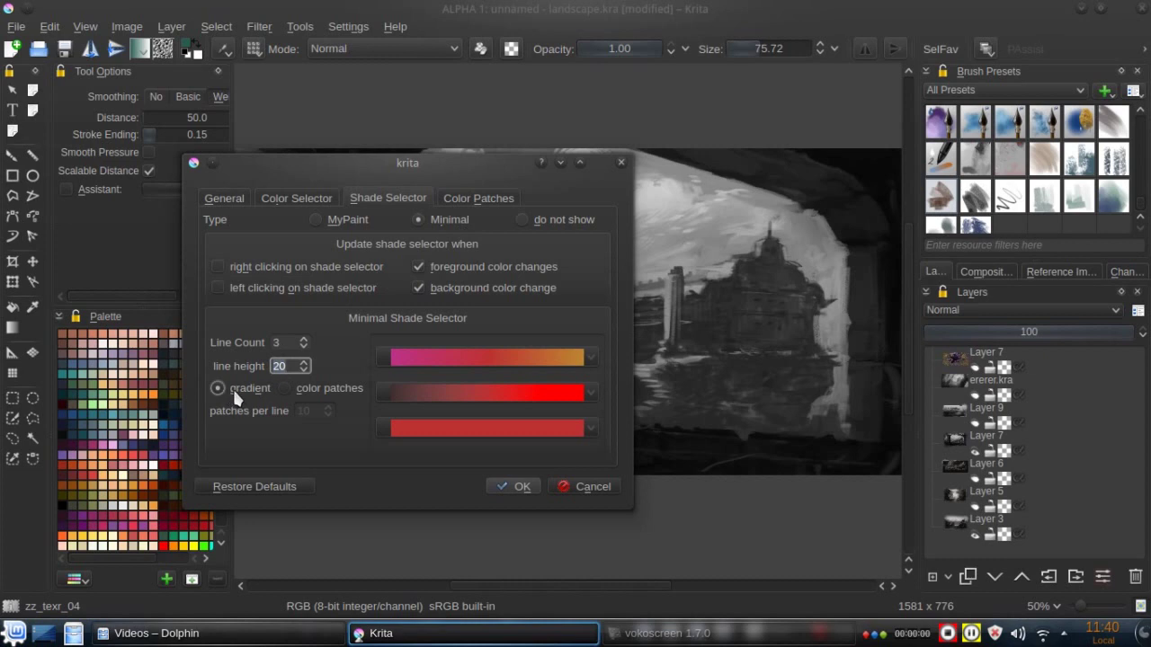
# - Switch the shade rows to colour patches with 11 patches per line
pyautogui.click(284, 388)
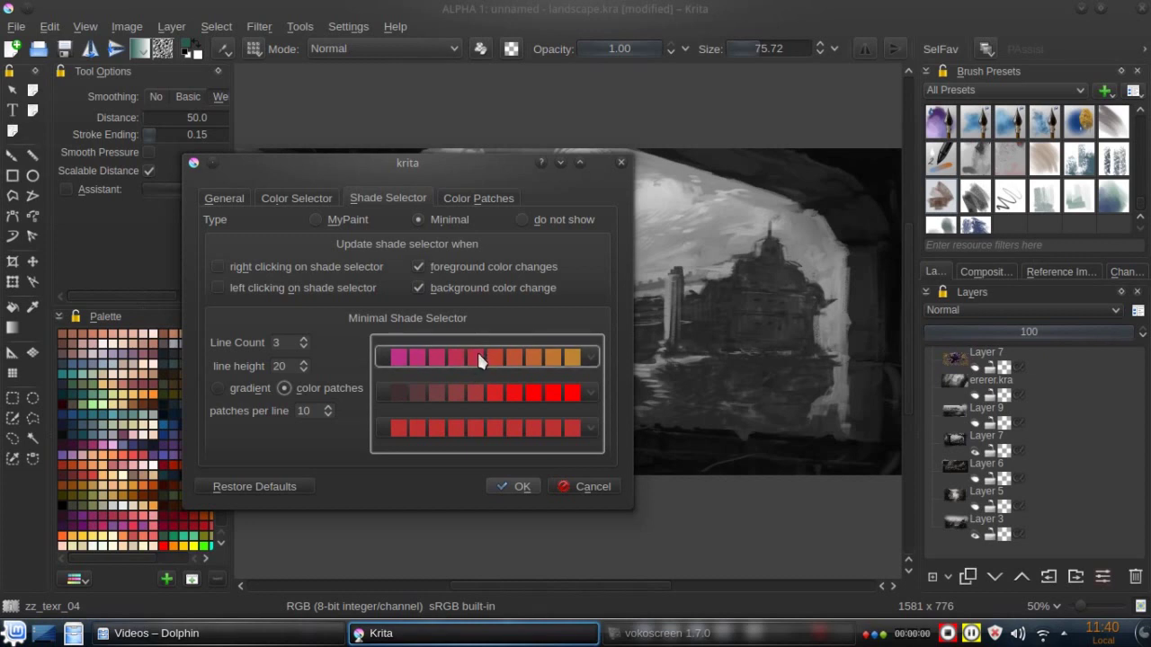
pyautogui.click(328, 414)
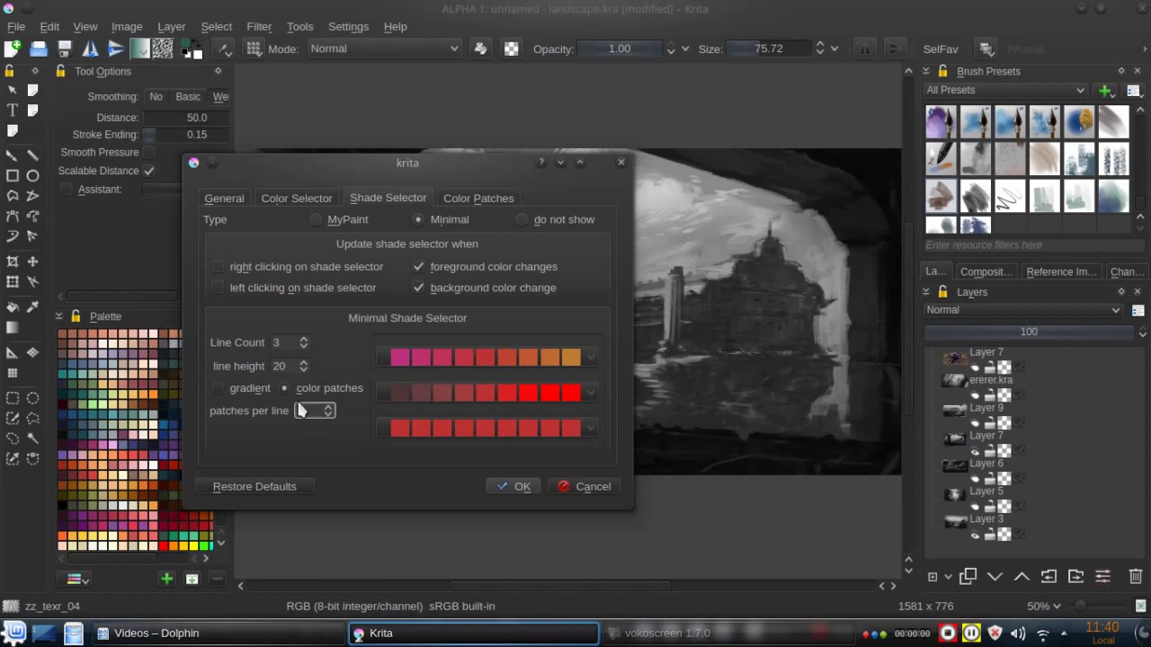
pyautogui.click(329, 406)
pyautogui.click(330, 406)
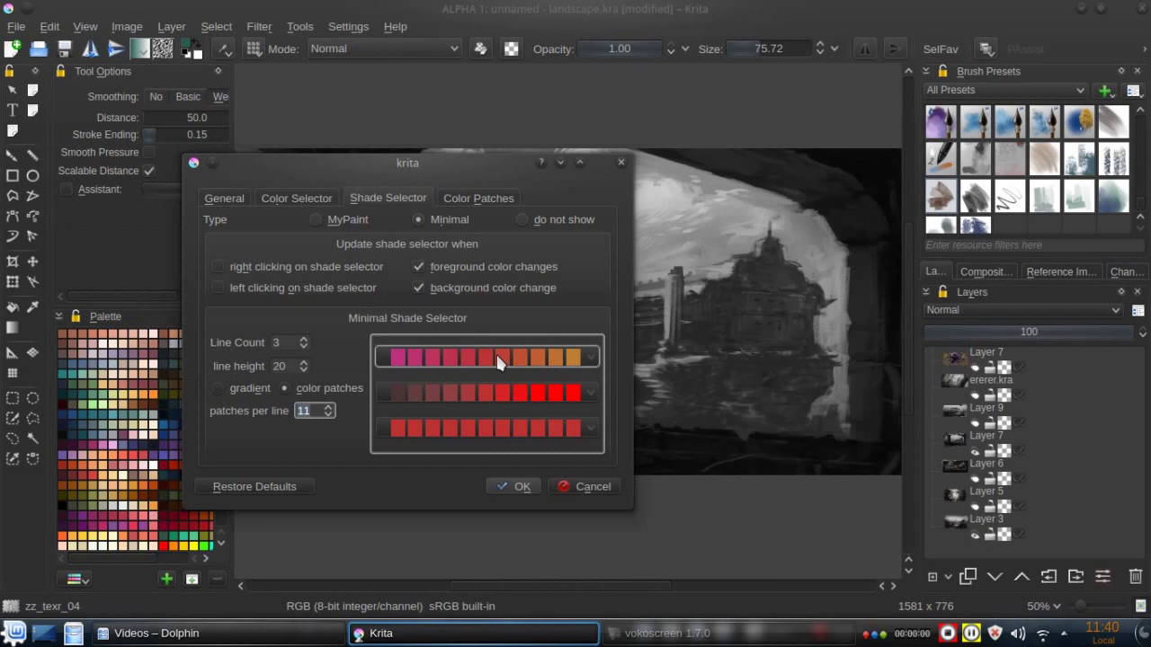
# - Look through the first row's shade presets, then give the third row the 'delta h=0 s=-1 v=1' preset
pyautogui.click(589, 353)
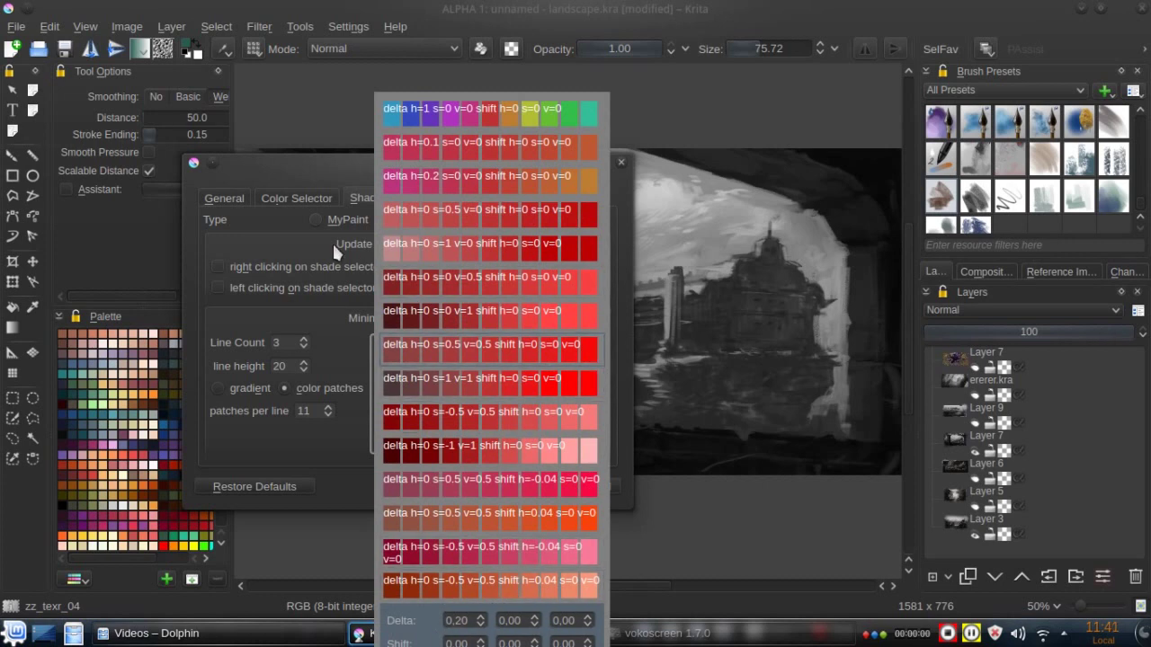
pyautogui.click(325, 161)
pyautogui.moveTo(325, 161); pyautogui.dragTo(298, 85)
pyautogui.click(544, 276)
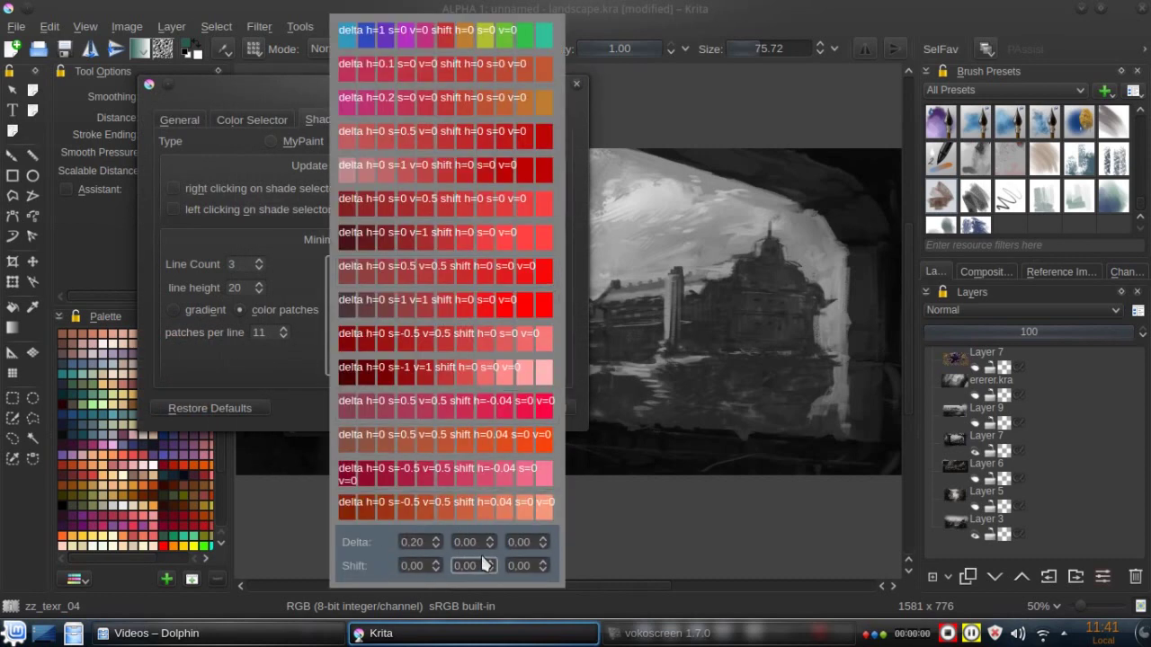
pyautogui.click(298, 396)
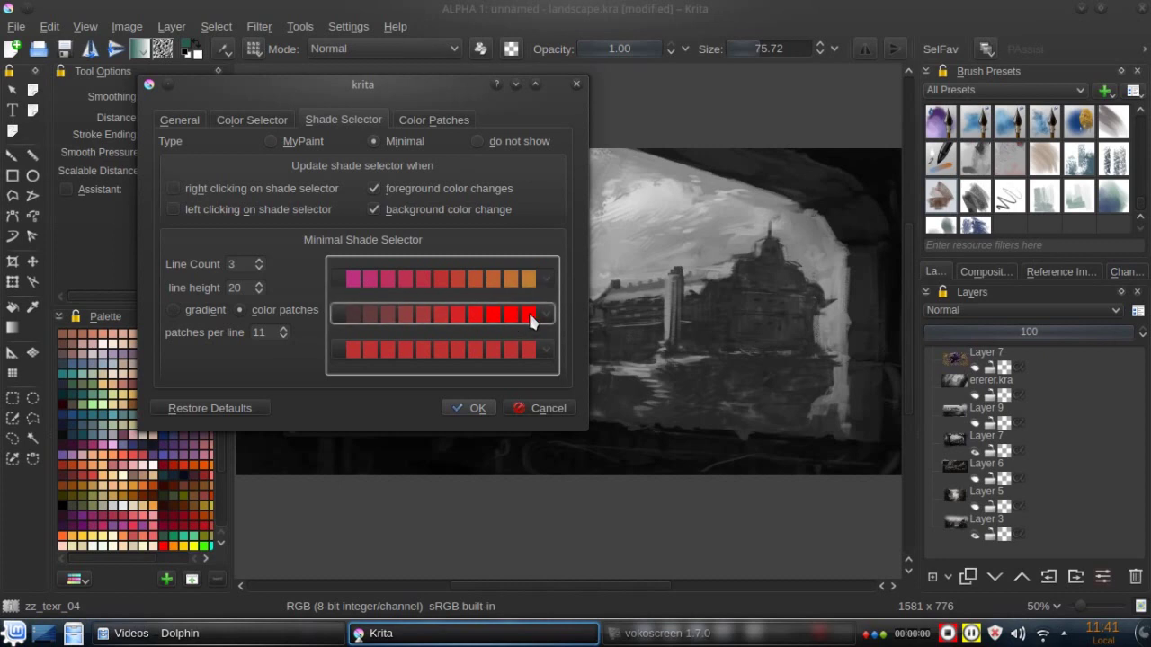
pyautogui.click(533, 350)
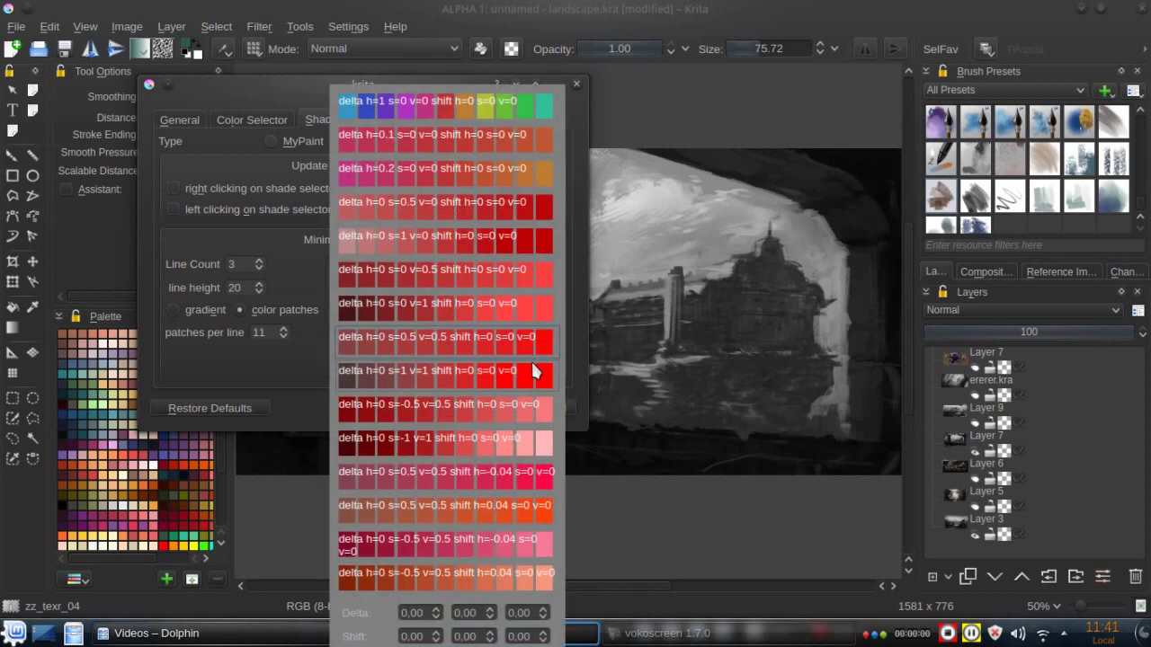
pyautogui.click(429, 442)
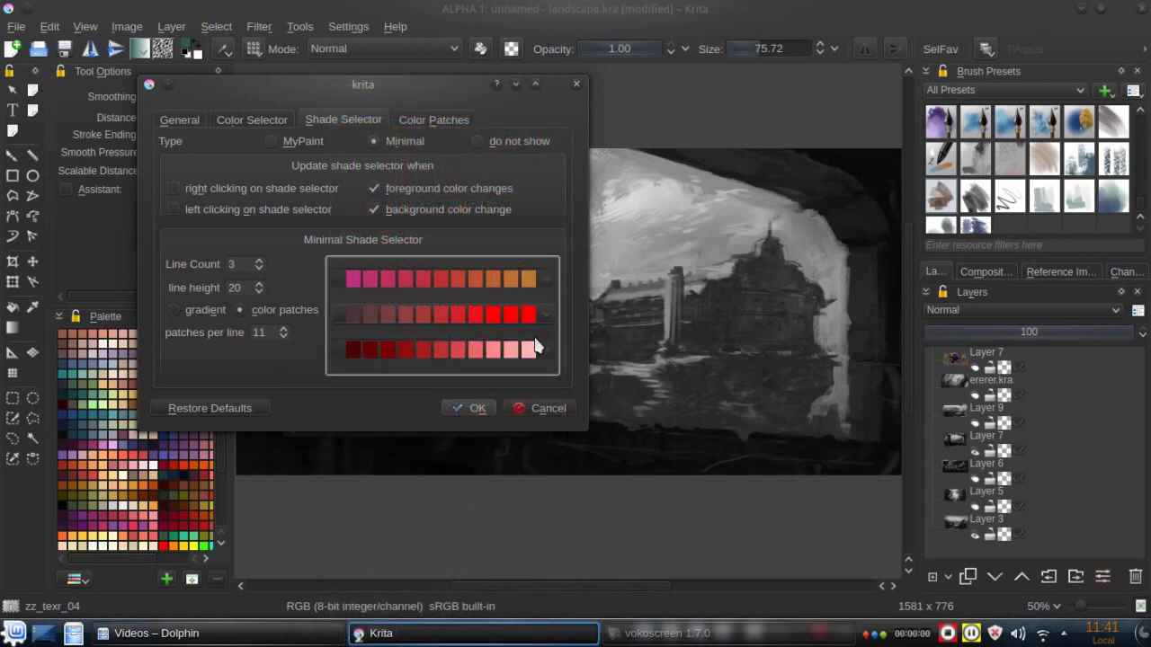
# - Apply the patch settings, reposition the floating selector, and show the patch shade popup over the canvas
pyautogui.click(468, 408)
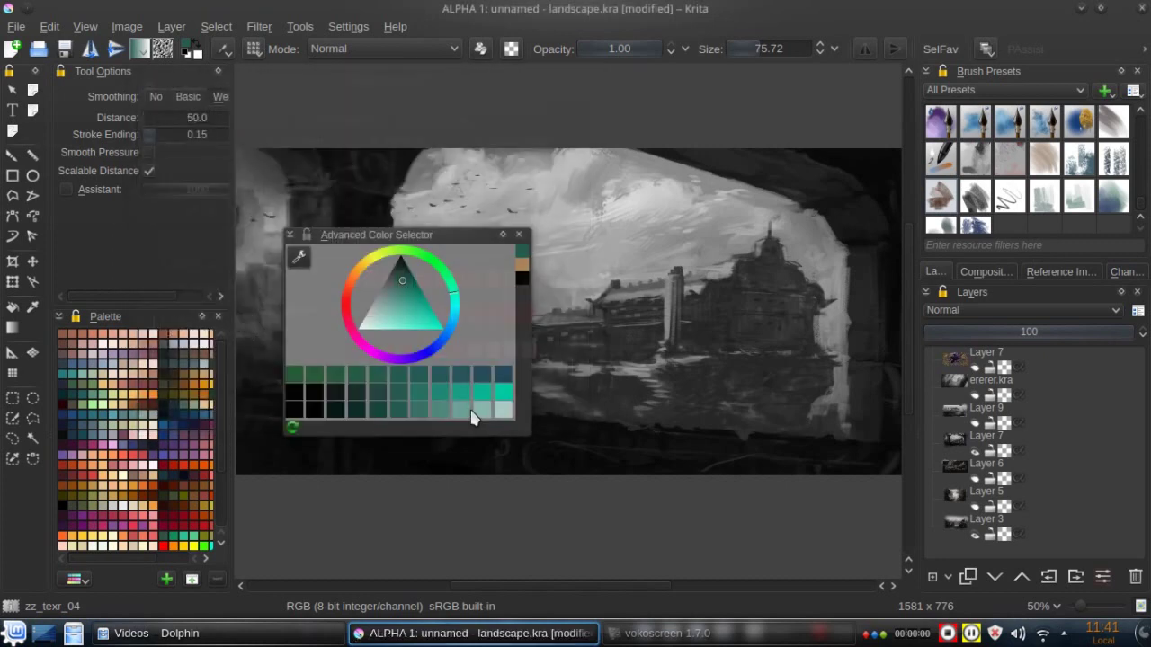
pyautogui.moveTo(444, 235); pyautogui.dragTo(427, 223)
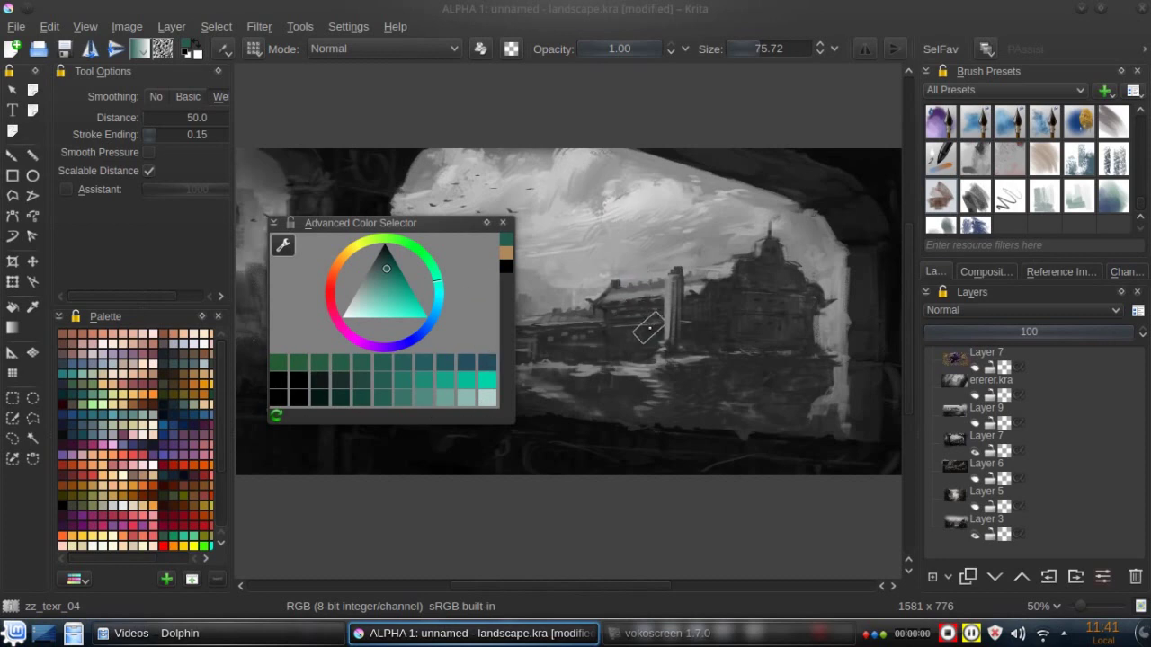
pyautogui.press('h')
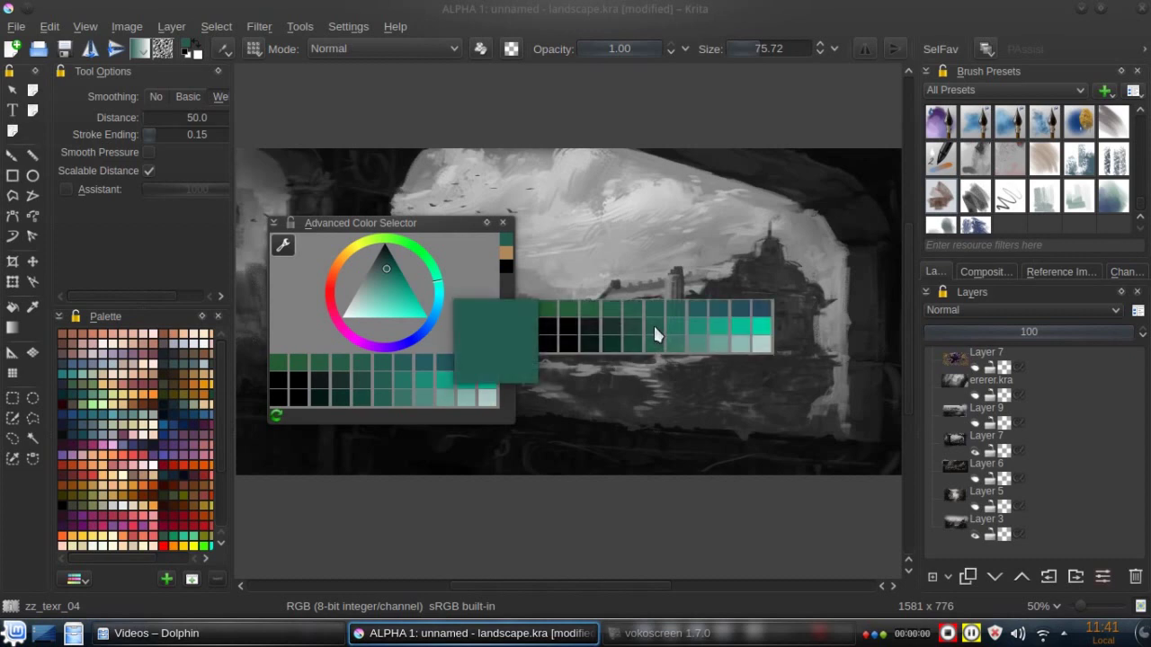